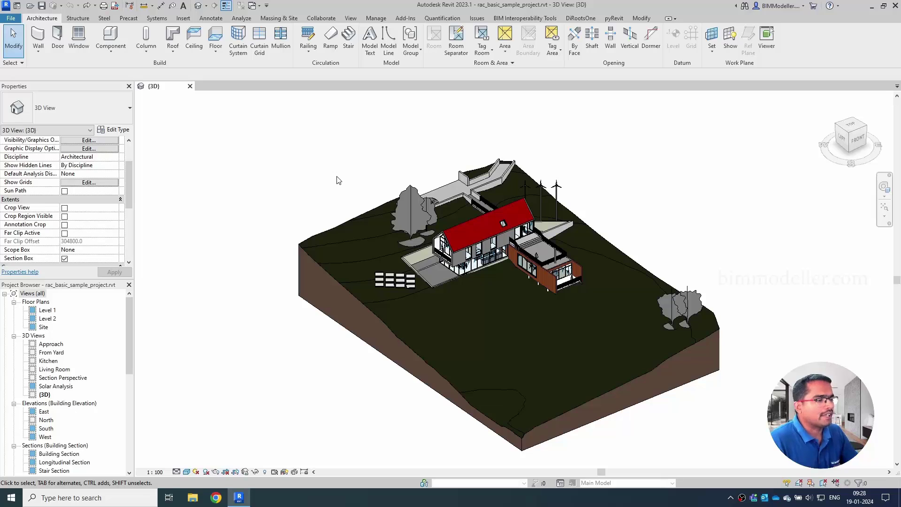
Crop the 3D view with a section box (BX) around the wind generator and red roof, then deselect.
{"action": "middle_click_drag", "start_coordinate": [353, 167], "coordinate": [382, 215], "text": "shift"}
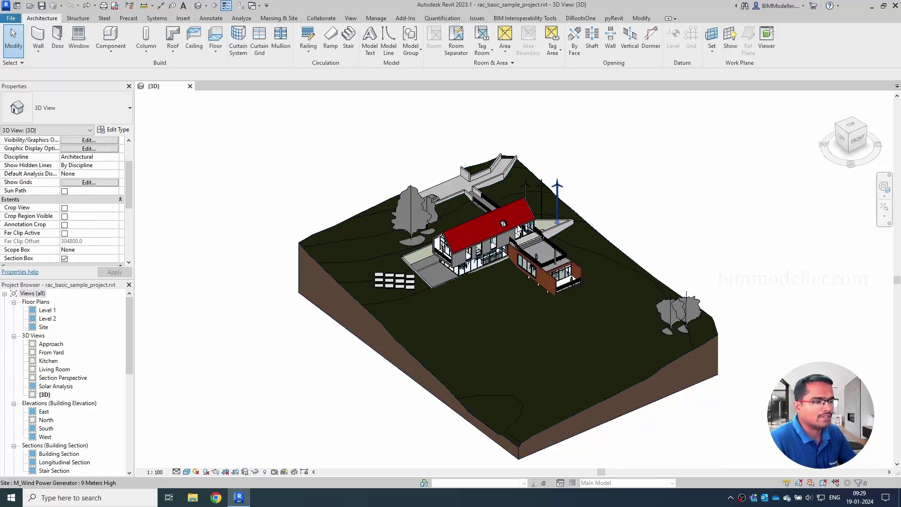
{"action": "left_click", "coordinate": [556, 207]}
{"action": "left_click", "coordinate": [489, 221], "text": "ctrl"}
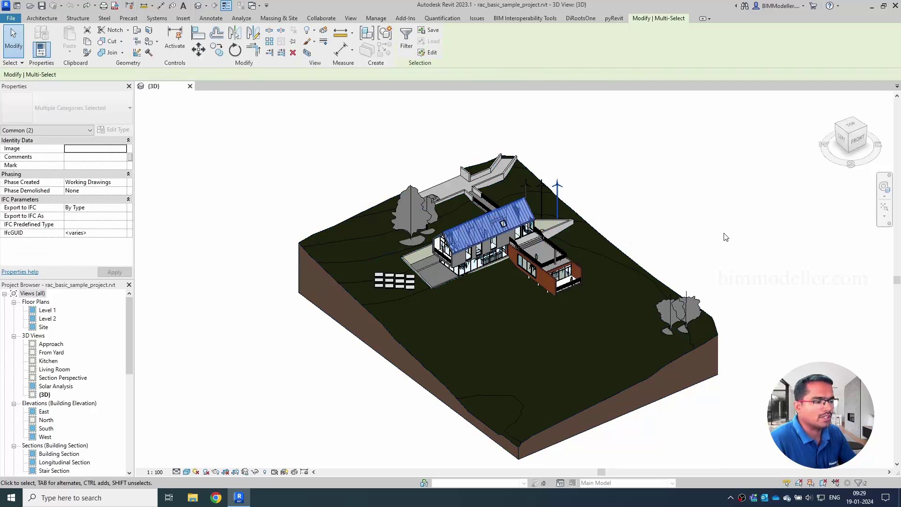
{"action": "left_click", "coordinate": [306, 53]}
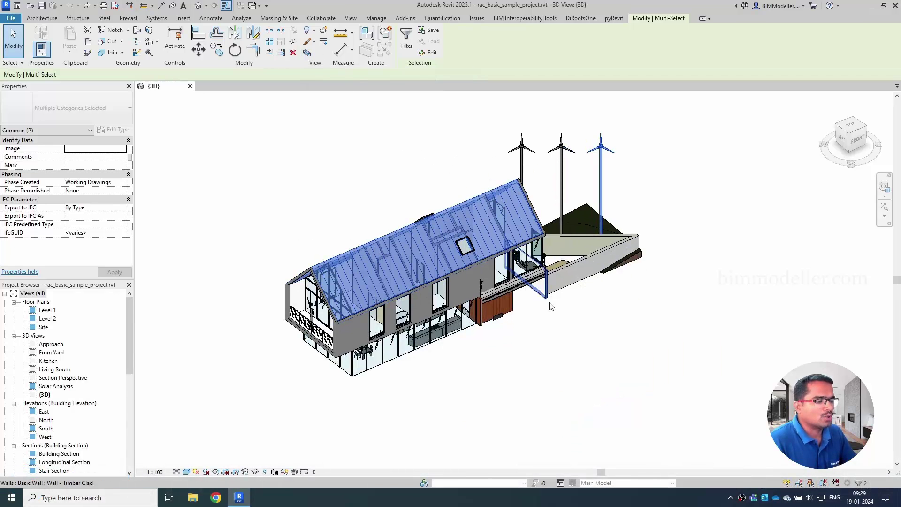
{"action": "middle_click_drag", "start_coordinate": [593, 339], "coordinate": [571, 375], "text": "shift"}
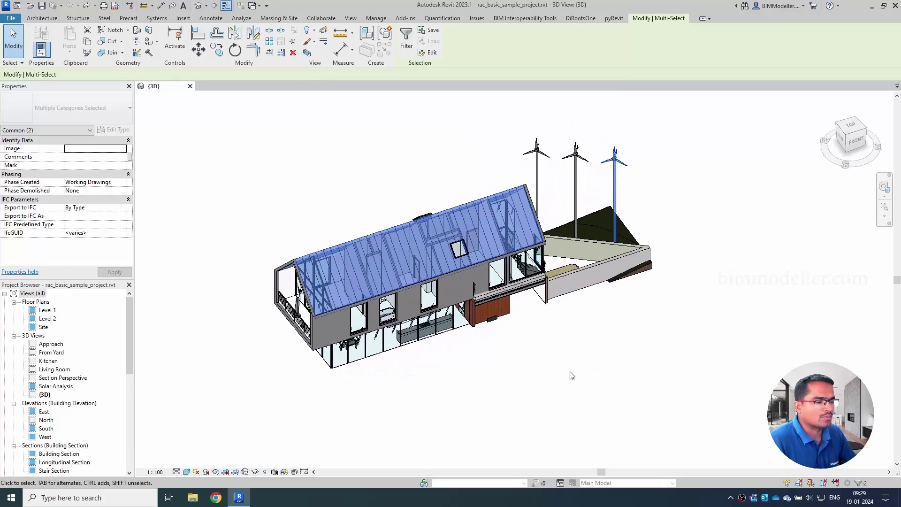
{"action": "left_click", "coordinate": [571, 375]}
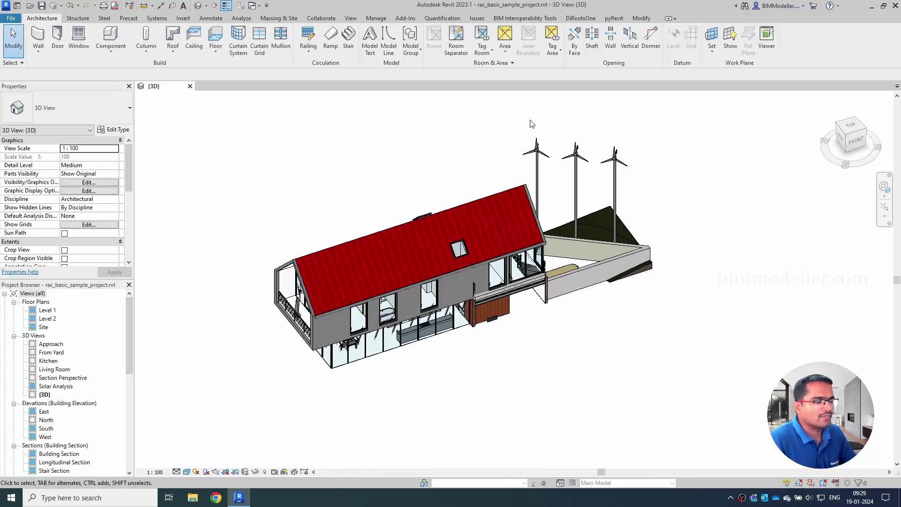
Dismiss the Teams chat notification over the 3D view.
{"action": "scroll", "coordinate": [111, 250], "scroll_direction": "down", "scroll_amount": 4}
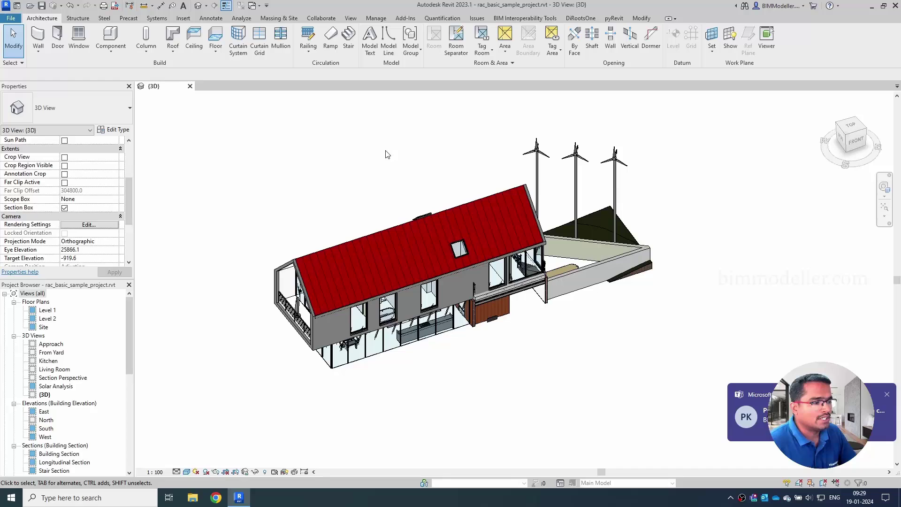
{"action": "left_click", "coordinate": [885, 395]}
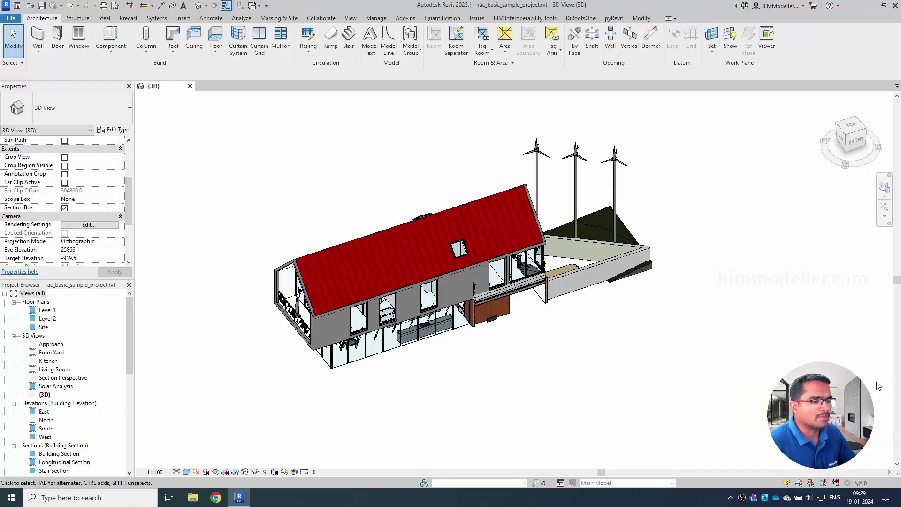
Confirm Section Boxes is checked under Annotation Categories in Visibility/Graphic Overrides (VG), and close unchanged.
{"action": "key", "text": "v"}
{"action": "key", "text": "g"}
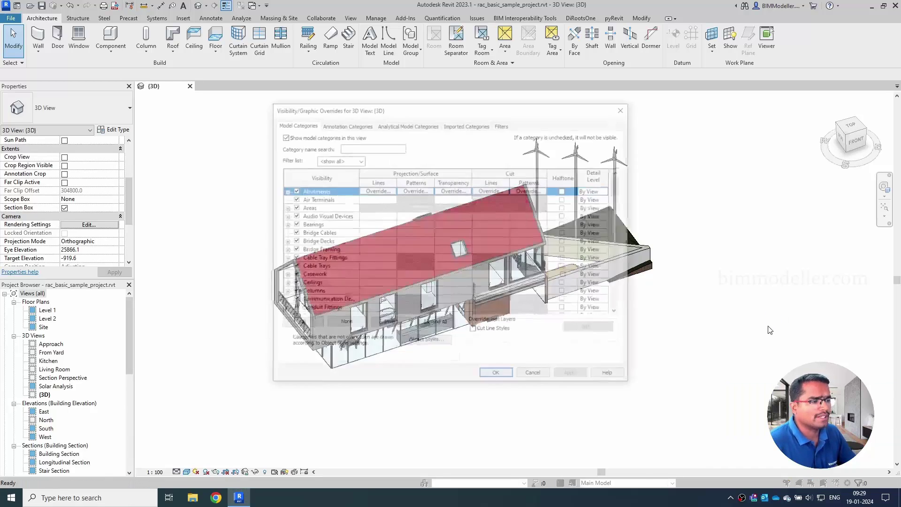
{"action": "left_click", "coordinate": [331, 125]}
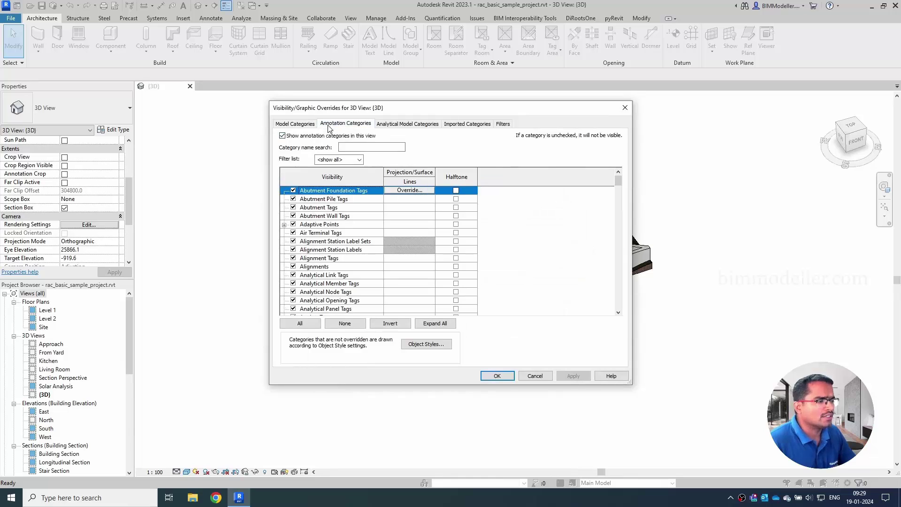
{"action": "left_click", "coordinate": [344, 250]}
{"action": "scroll", "coordinate": [344, 254], "scroll_direction": "down", "scroll_amount": 20}
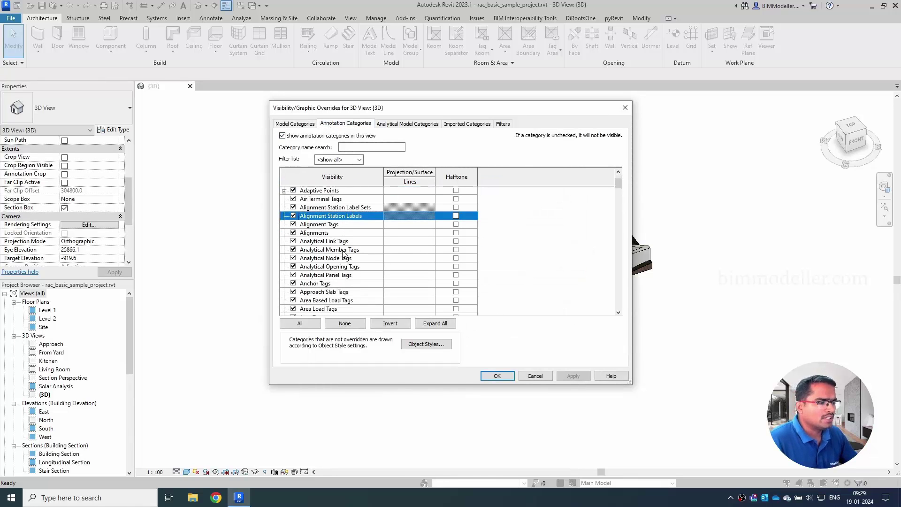
{"action": "scroll", "coordinate": [341, 269], "scroll_direction": "down", "scroll_amount": 1}
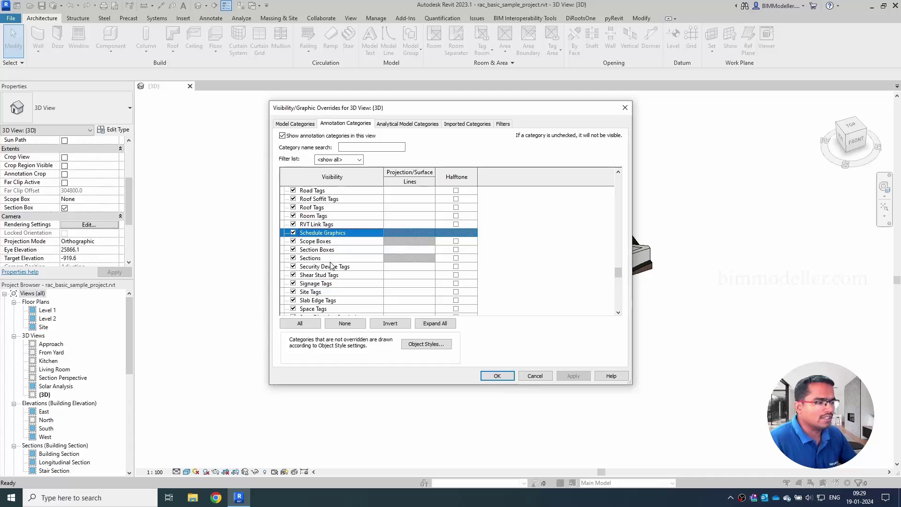
{"action": "left_click", "coordinate": [322, 251]}
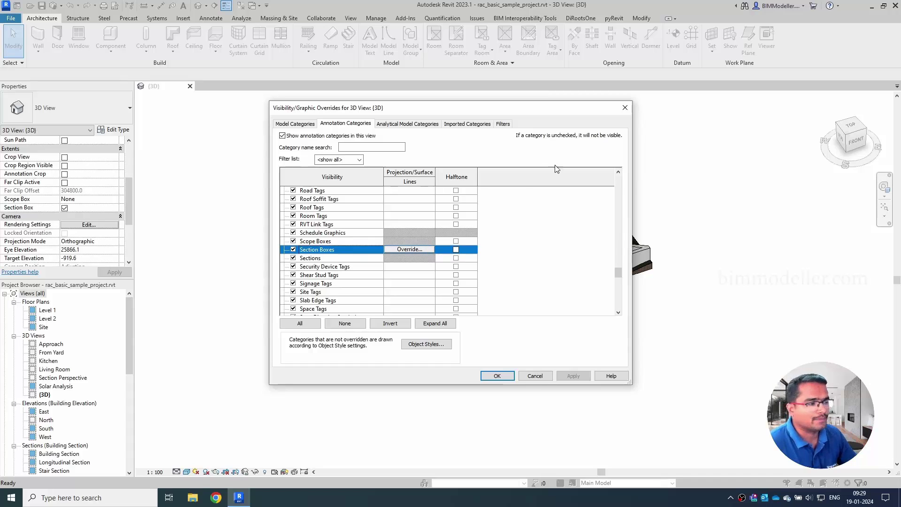
{"action": "left_click", "coordinate": [624, 107]}
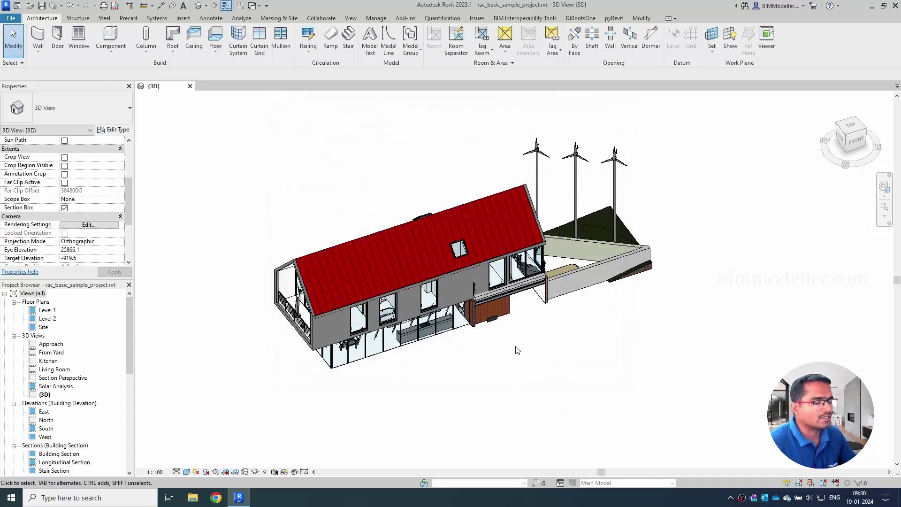
Reveal hidden elements, unhide the section box in this view, then turn Reveal Hidden Elements off.
{"action": "left_click", "coordinate": [265, 471]}
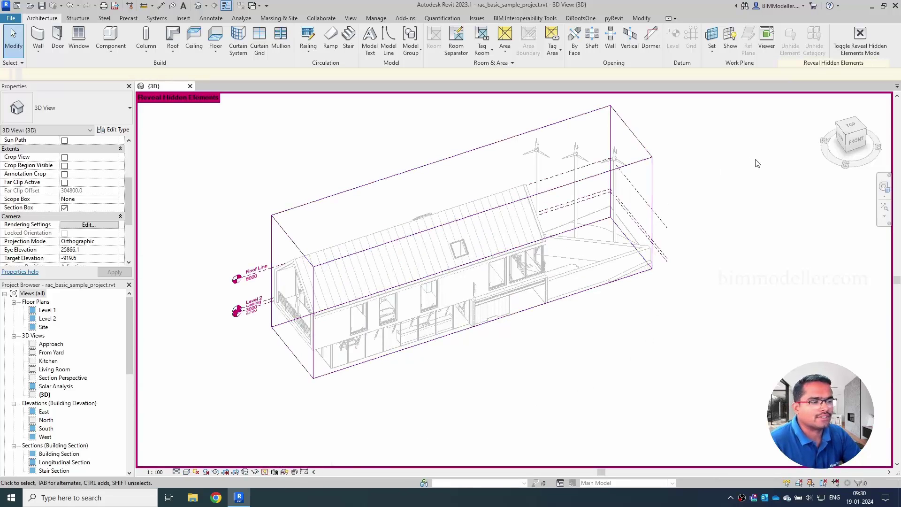
{"action": "left_click", "coordinate": [654, 163]}
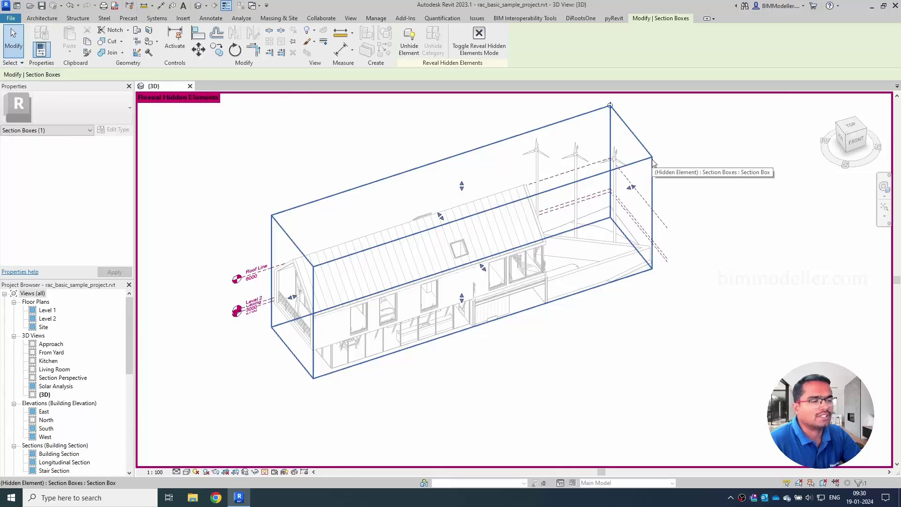
{"action": "right_click", "coordinate": [654, 163]}
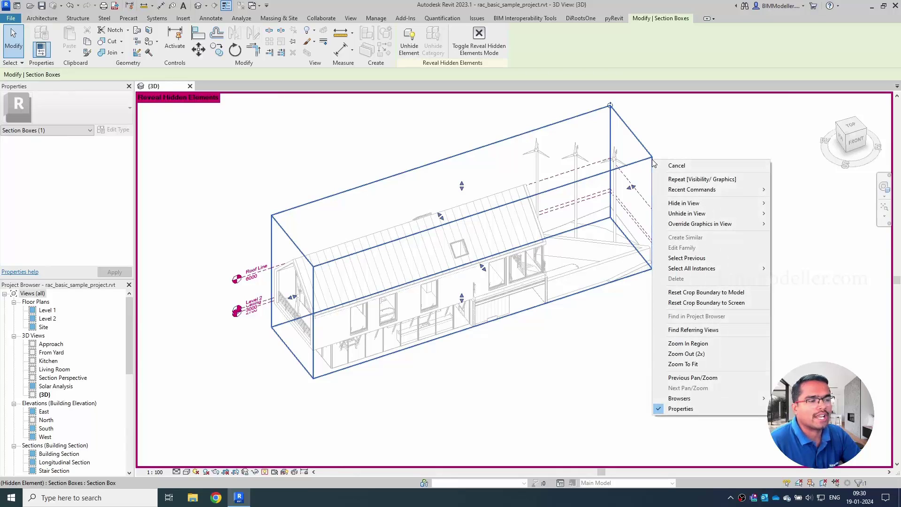
{"action": "mouse_move", "coordinate": [730, 204]}
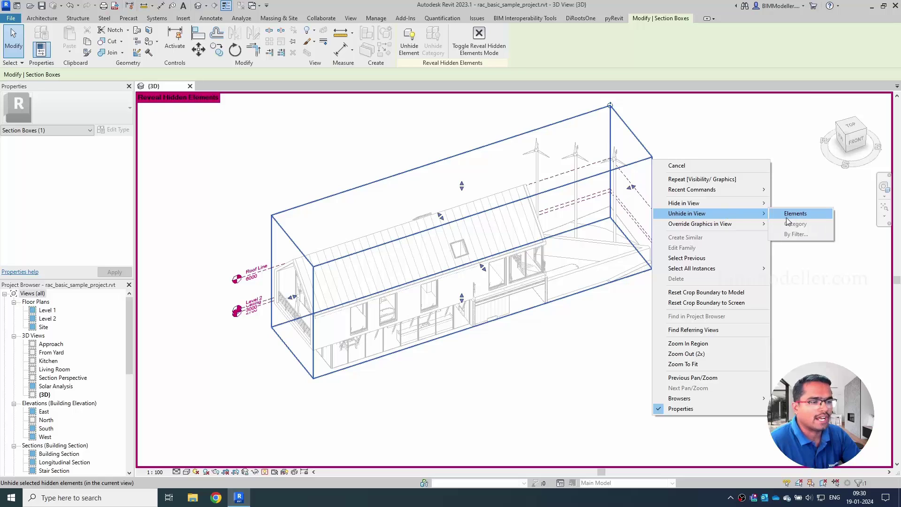
{"action": "left_click", "coordinate": [787, 216]}
{"action": "key", "text": "Escape"}
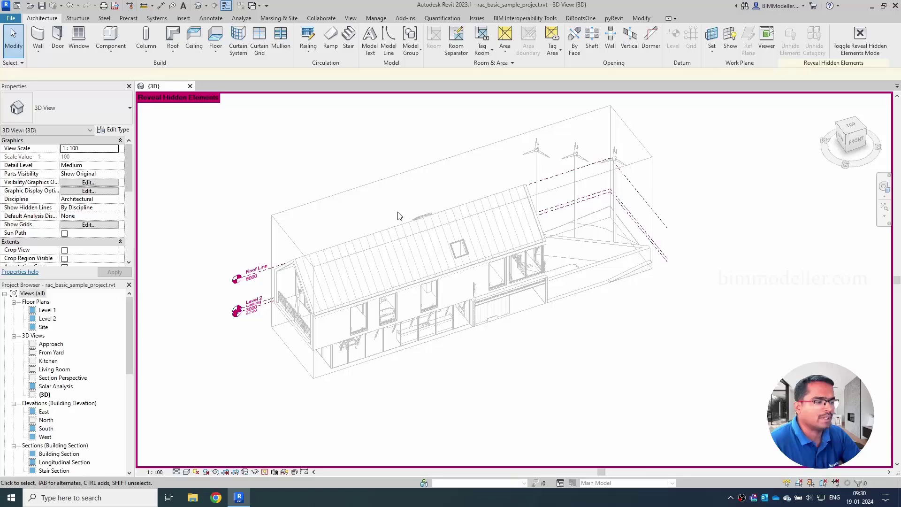
{"action": "key", "text": "r"}
{"action": "key", "text": "h"}
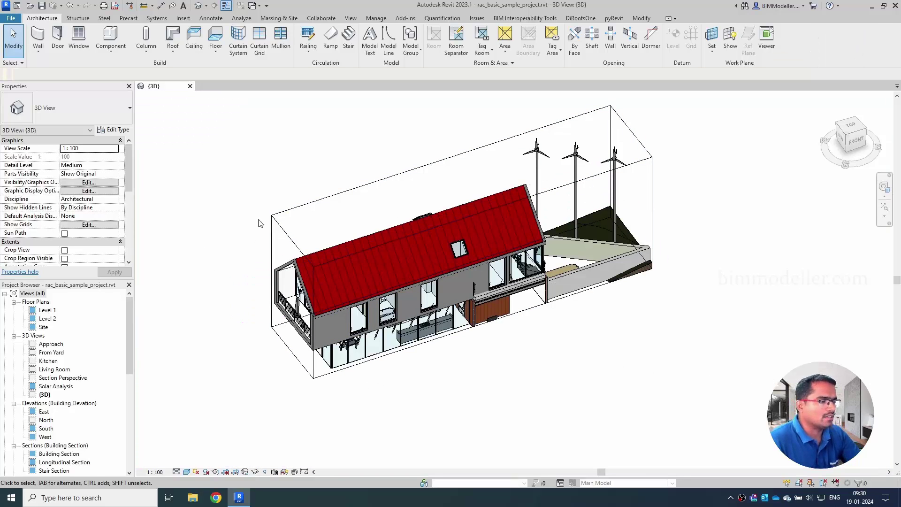
Drag the section box's left and back faces outward to include more terrain and the site wall.
{"action": "left_click", "coordinate": [273, 215]}
{"action": "left_click_drag", "start_coordinate": [289, 296], "coordinate": [216, 321]}
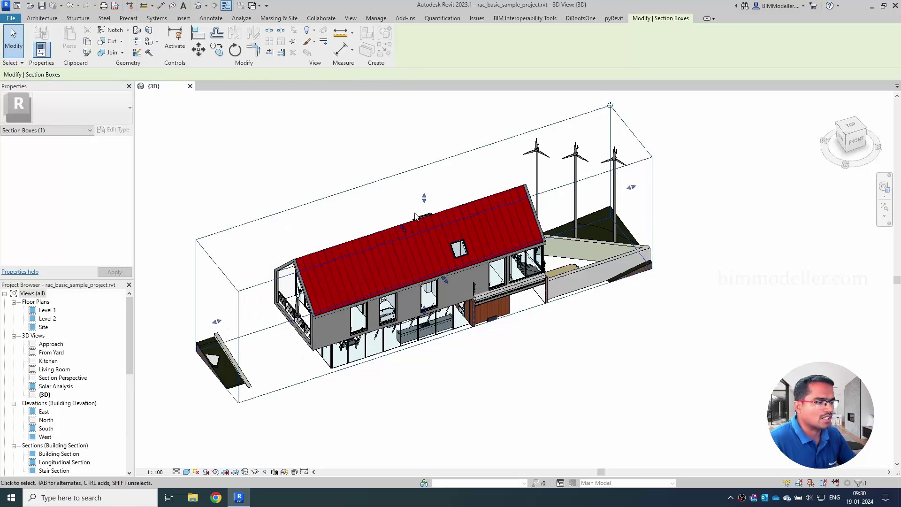
{"action": "left_click_drag", "start_coordinate": [426, 197], "coordinate": [365, 182]}
{"action": "left_click", "coordinate": [602, 366]}
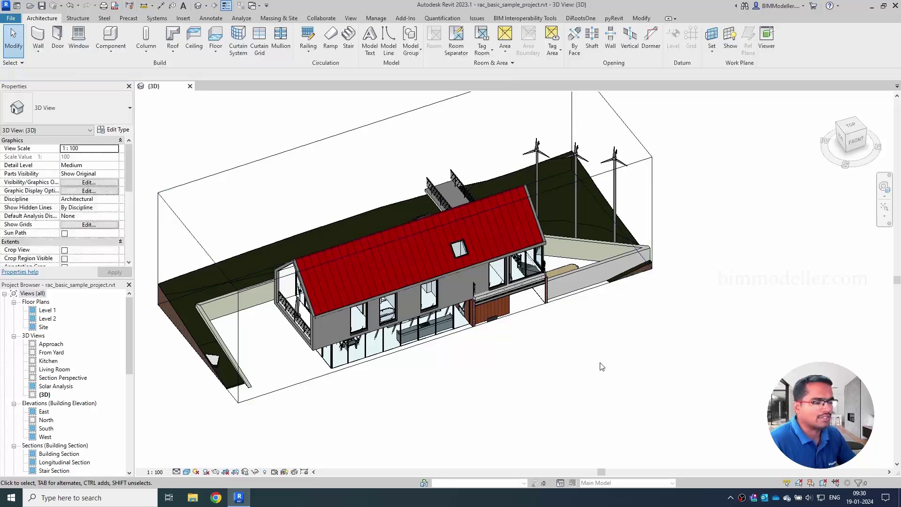
{"action": "middle_click_drag", "start_coordinate": [593, 364], "coordinate": [635, 386]}
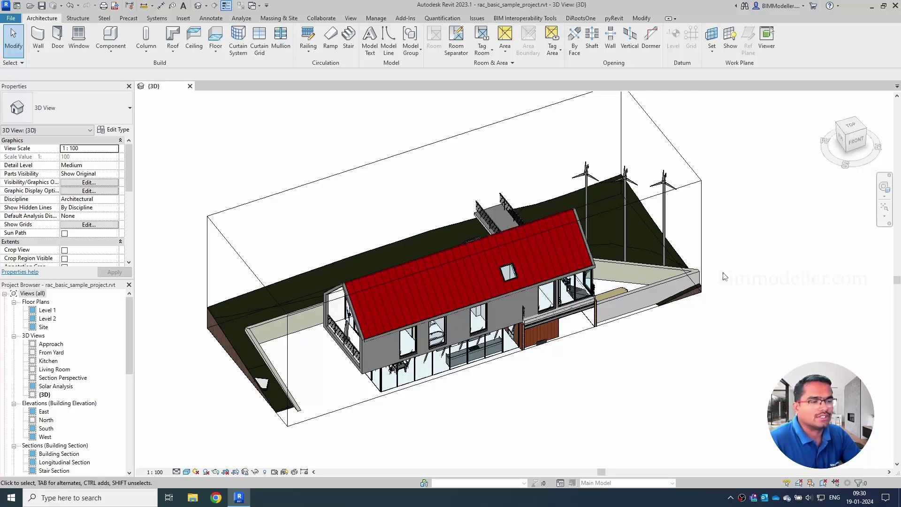
{"action": "left_click", "coordinate": [692, 172]}
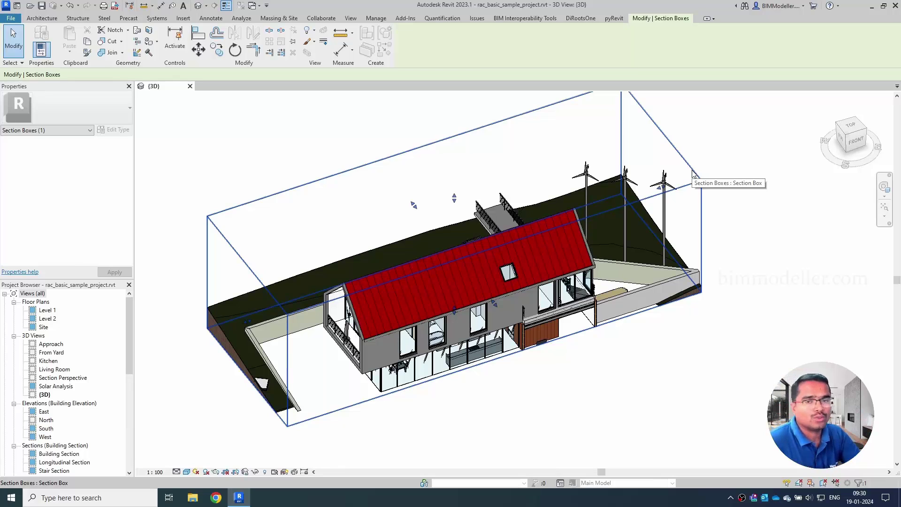
Orient the 3D view to Floor Plan: Level 1 and orbit to a low isometric angle.
{"action": "right_click", "coordinate": [846, 136]}
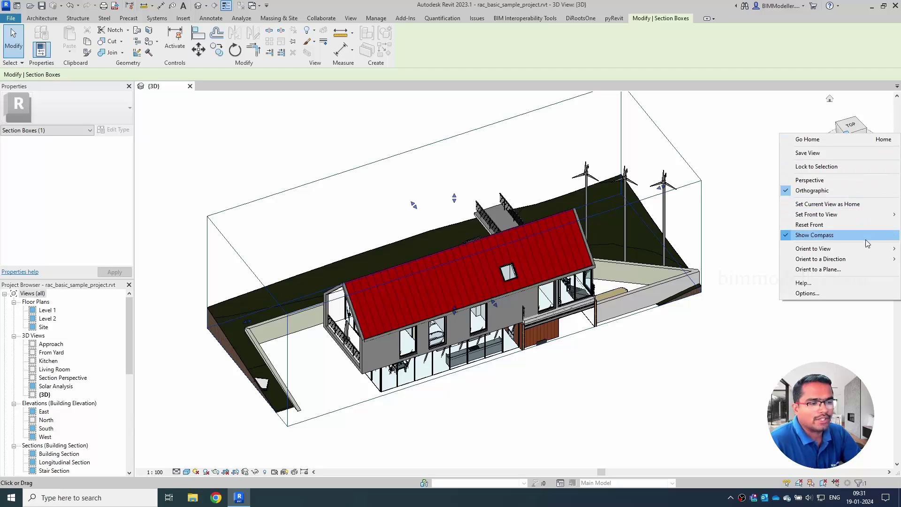
{"action": "mouse_move", "coordinate": [854, 249]}
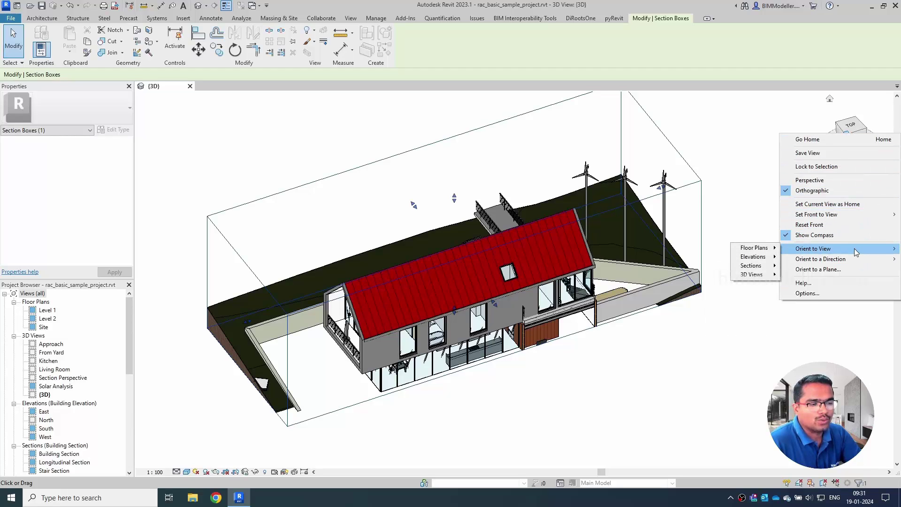
{"action": "mouse_move", "coordinate": [772, 251]}
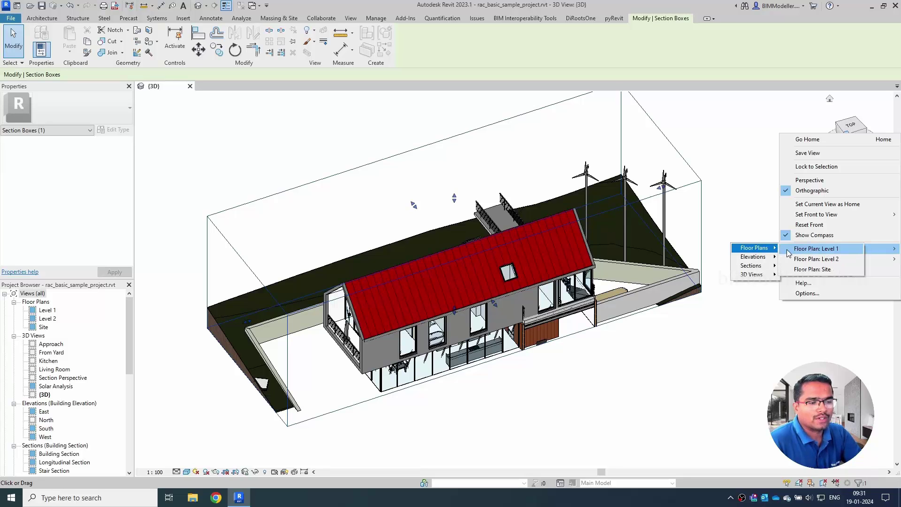
{"action": "left_click", "coordinate": [807, 248]}
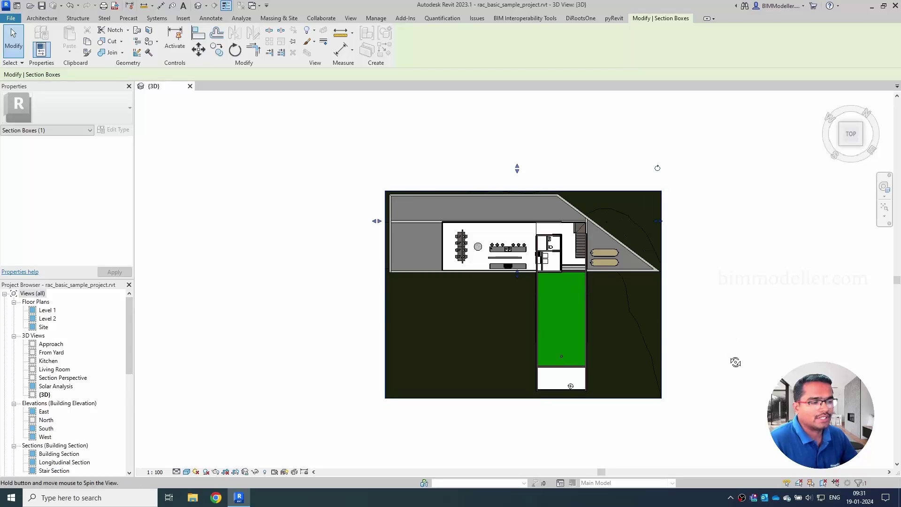
{"action": "middle_click_drag", "start_coordinate": [736, 362], "coordinate": [777, 188], "text": "shift"}
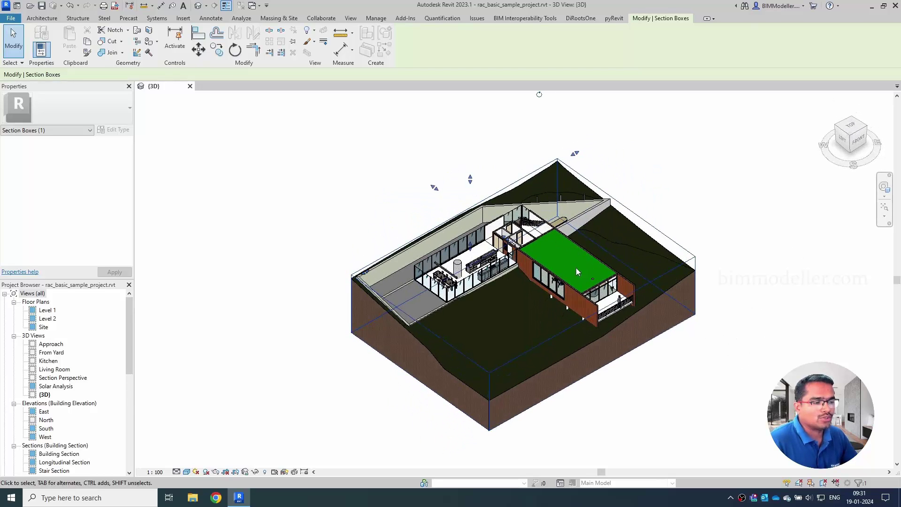
{"action": "scroll", "coordinate": [576, 267], "scroll_direction": "up", "scroll_amount": 2}
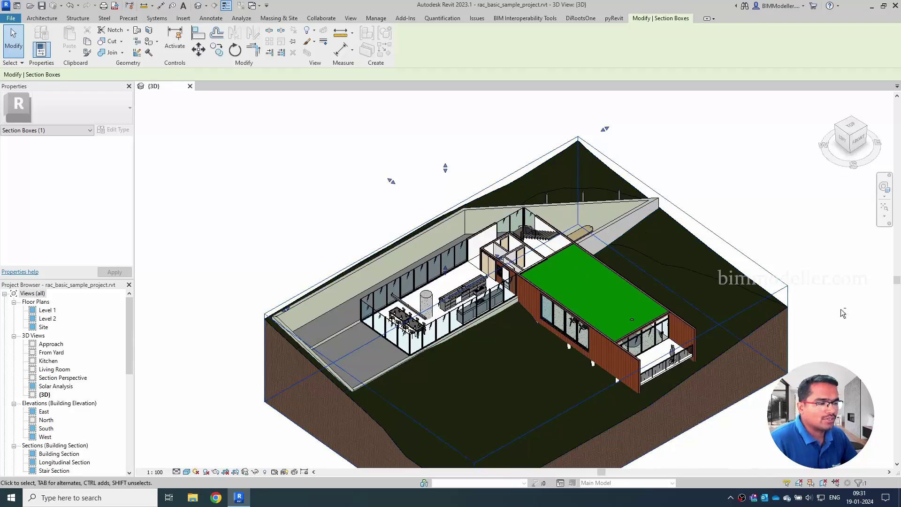
{"action": "middle_click_drag", "start_coordinate": [843, 314], "coordinate": [767, 273], "text": "shift"}
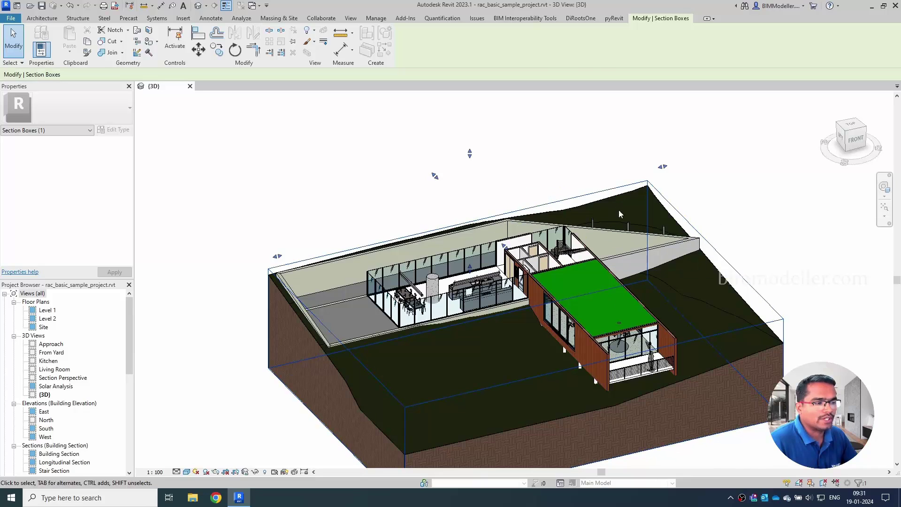
Orient the 3D view to Section: Longitudinal Section and reposition the sliced model.
{"action": "right_click", "coordinate": [847, 137]}
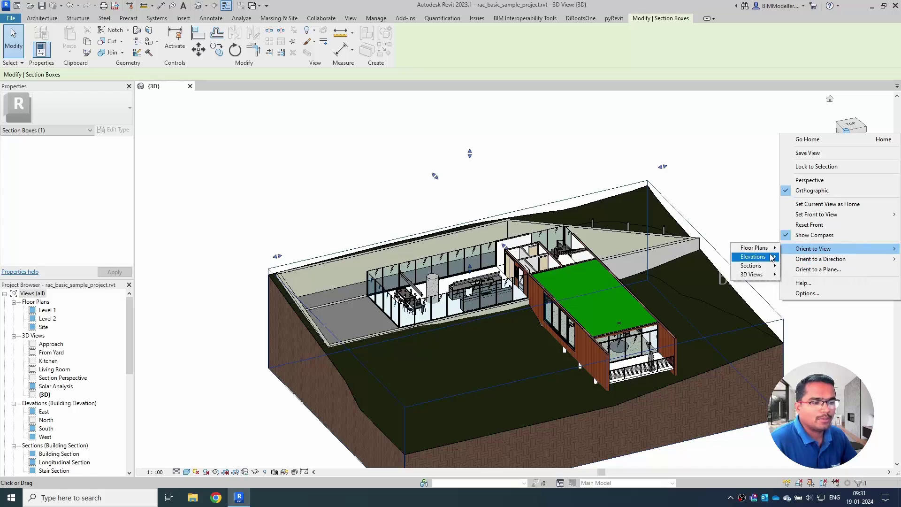
{"action": "mouse_move", "coordinate": [763, 251]}
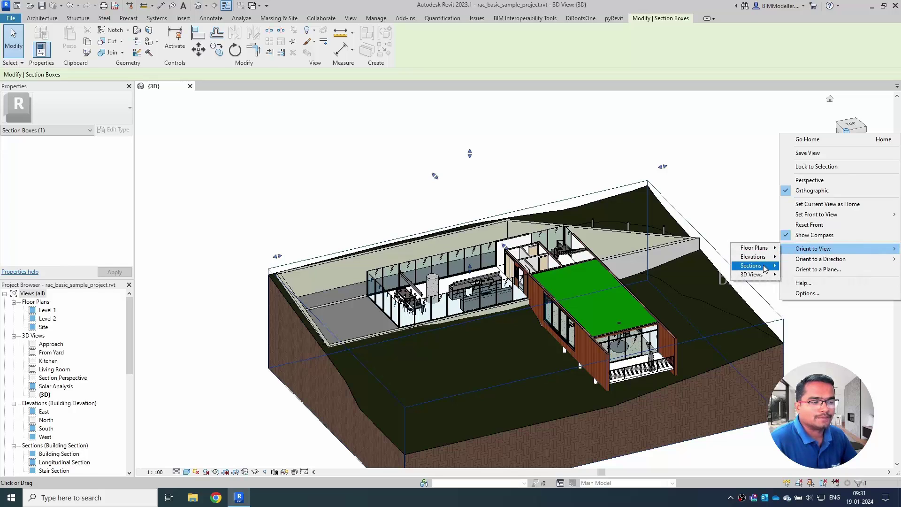
{"action": "mouse_move", "coordinate": [766, 267]}
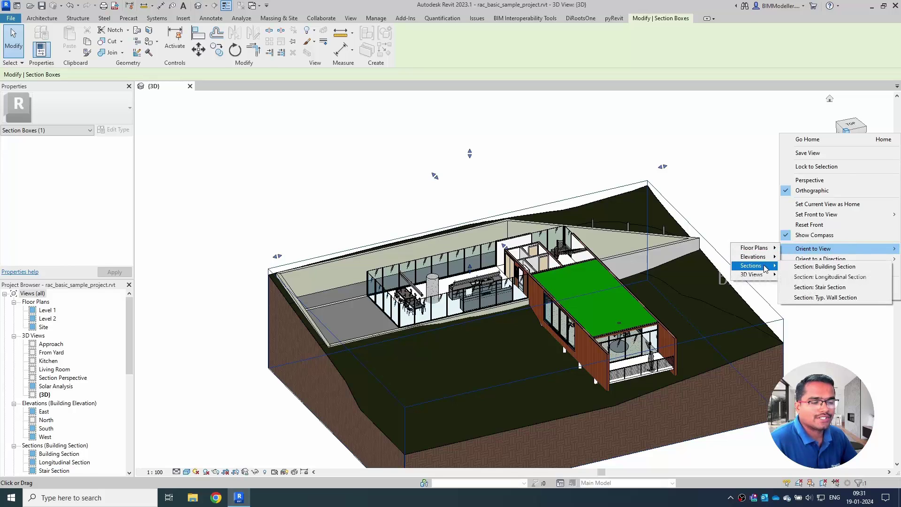
{"action": "left_click", "coordinate": [801, 277]}
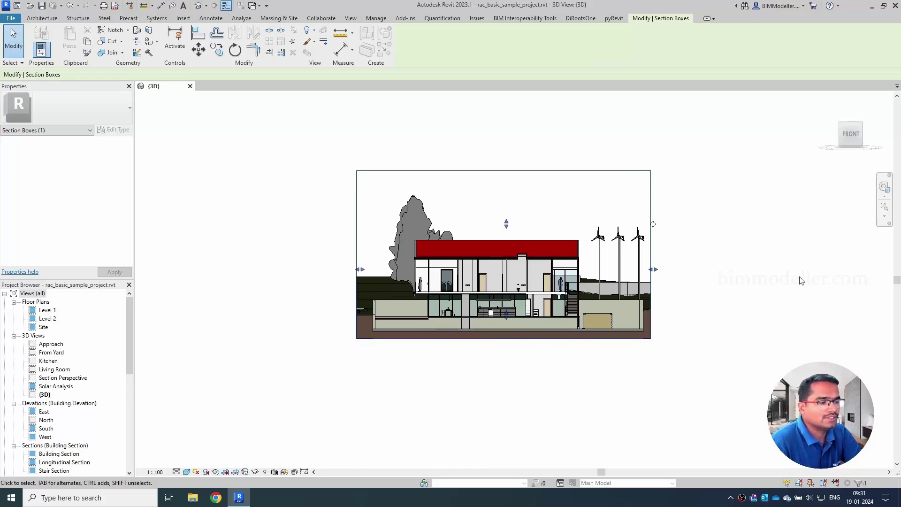
{"action": "middle_click_drag", "start_coordinate": [533, 418], "coordinate": [590, 501]}
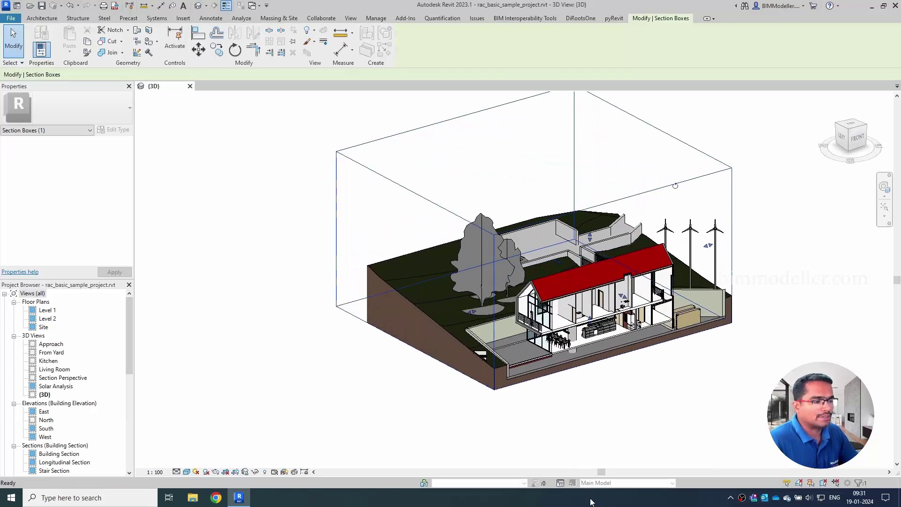
Deselect the section box and open the Level 1 floor plan.
{"action": "left_click", "coordinate": [263, 396]}
{"action": "left_click", "coordinate": [46, 311]}
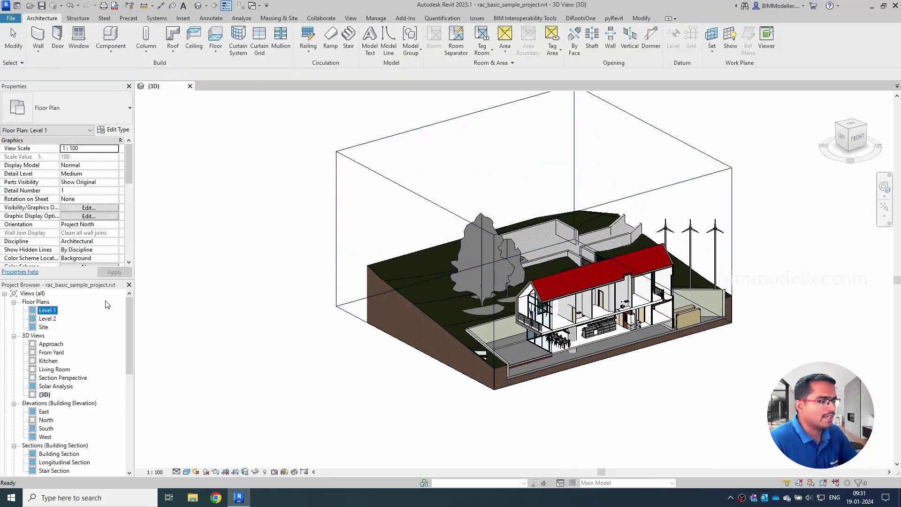
{"action": "key", "text": "Return"}
Draw a horizontal Section 1 across the house near grid line C and reduce its depth.
{"action": "left_click", "coordinate": [214, 6]}
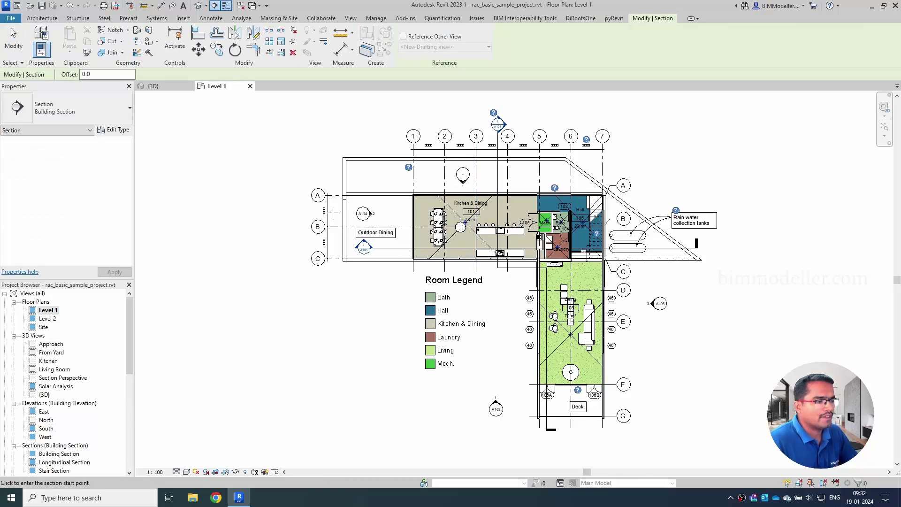
{"action": "left_click", "coordinate": [305, 274]}
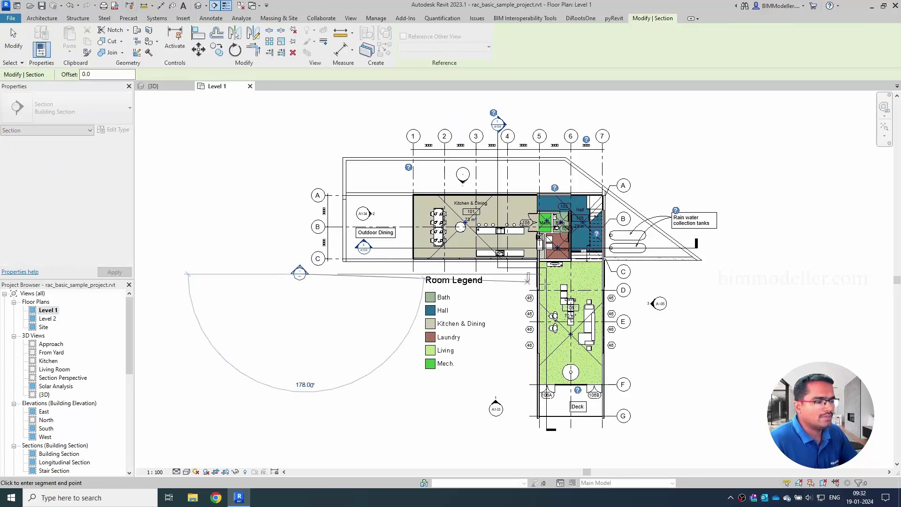
{"action": "left_click", "coordinate": [640, 273]}
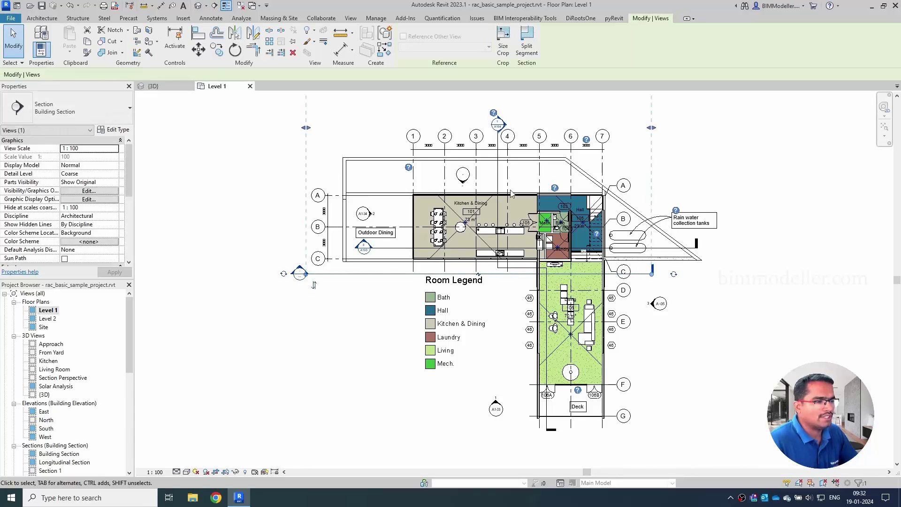
{"action": "scroll", "coordinate": [496, 409], "scroll_direction": "down", "scroll_amount": 2}
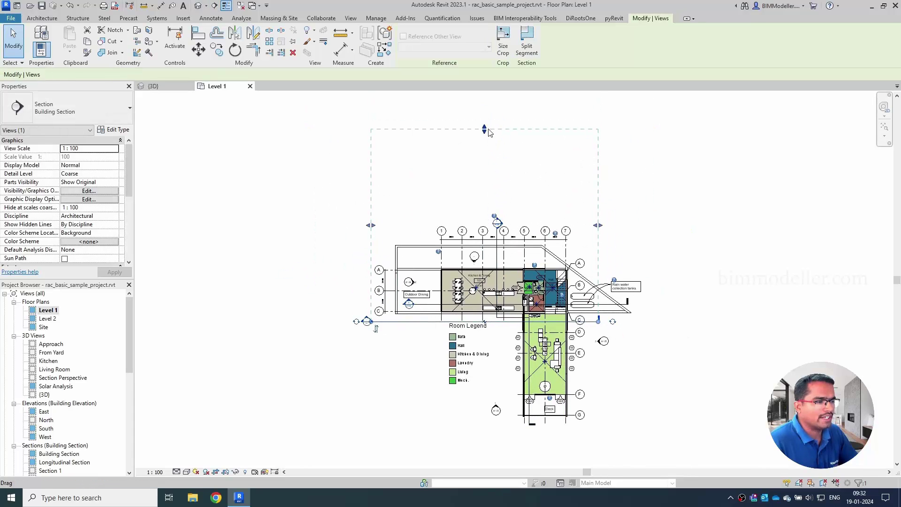
{"action": "left_click_drag", "start_coordinate": [488, 133], "coordinate": [491, 290]}
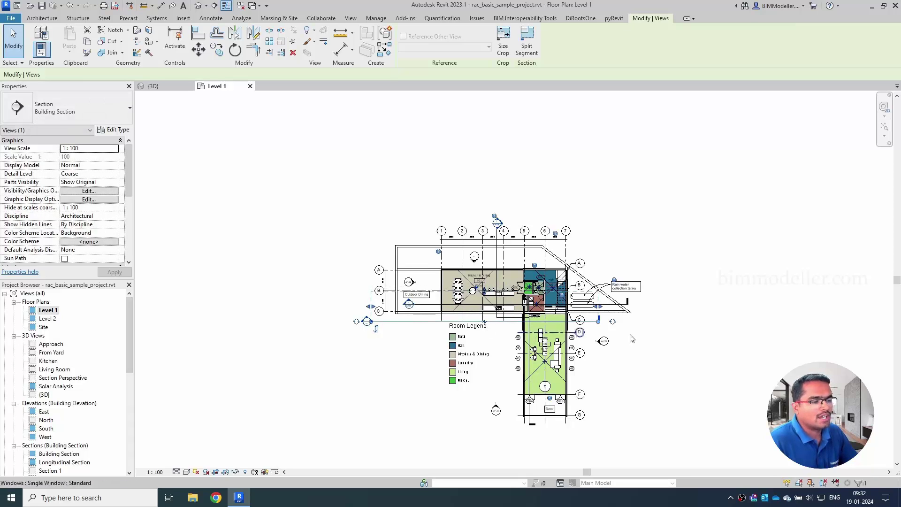
{"action": "scroll", "coordinate": [25, 208], "scroll_direction": "down", "scroll_amount": 4}
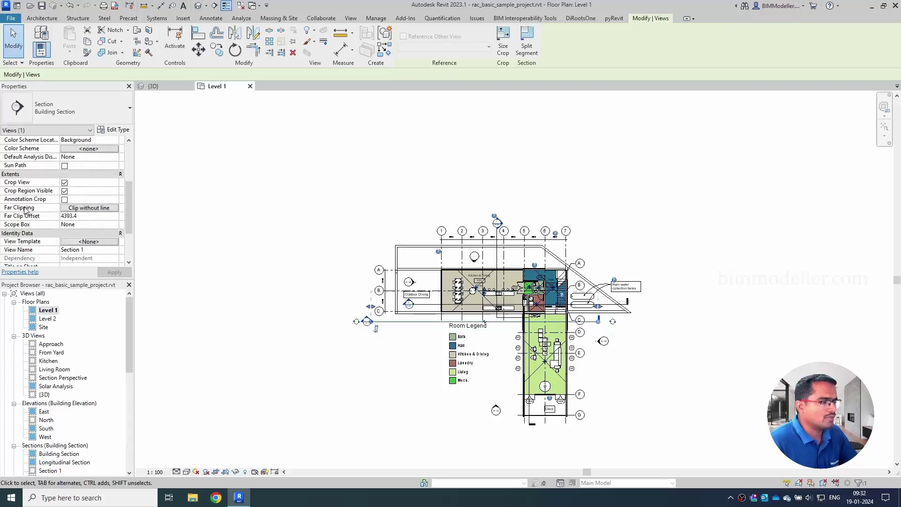
{"action": "scroll", "coordinate": [70, 235], "scroll_direction": "down", "scroll_amount": 2}
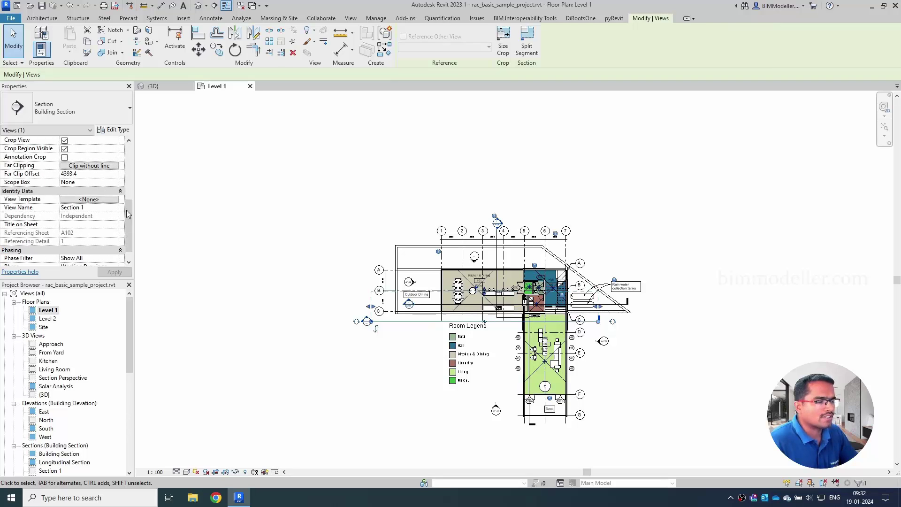
{"action": "left_click", "coordinate": [343, 273]}
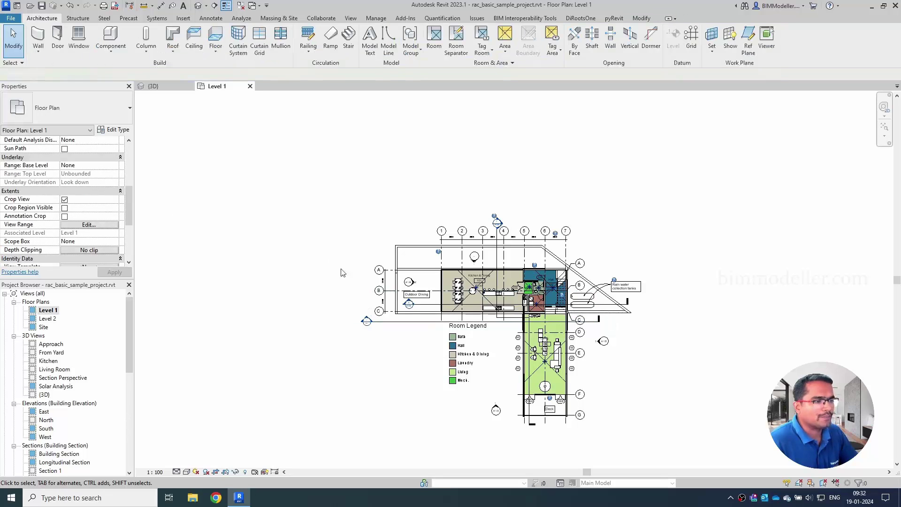
In the {3D} view, orient to Section: Section 1, then orbit and select the section box.
{"action": "left_click", "coordinate": [151, 87]}
{"action": "right_click", "coordinate": [846, 134]}
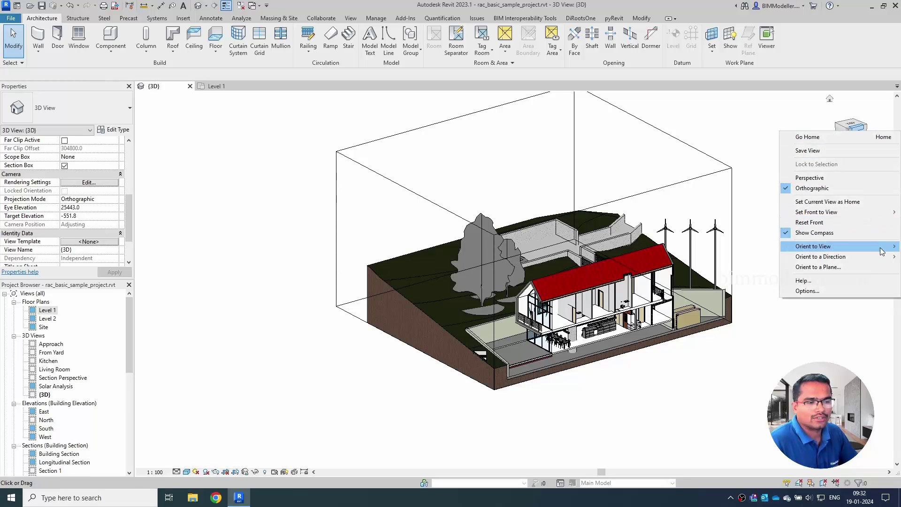
{"action": "mouse_move", "coordinate": [881, 248]}
{"action": "mouse_move", "coordinate": [750, 263]}
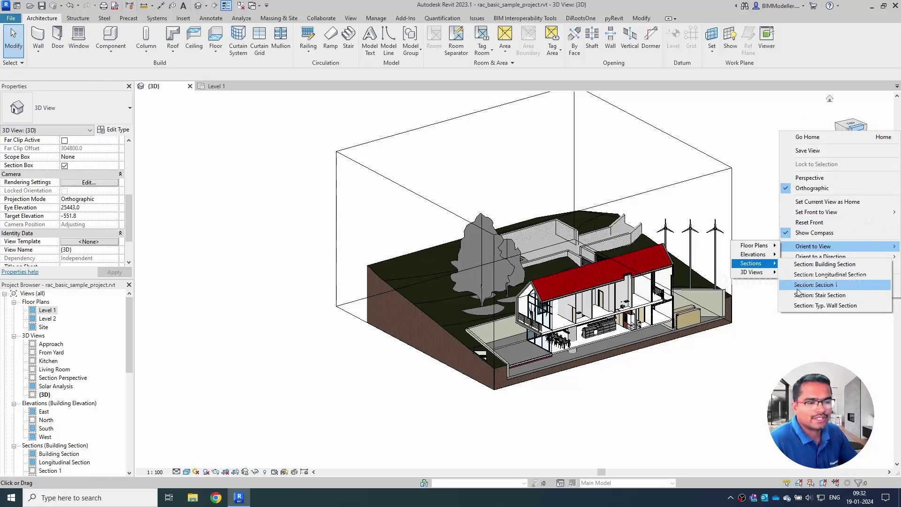
{"action": "left_click", "coordinate": [817, 285]}
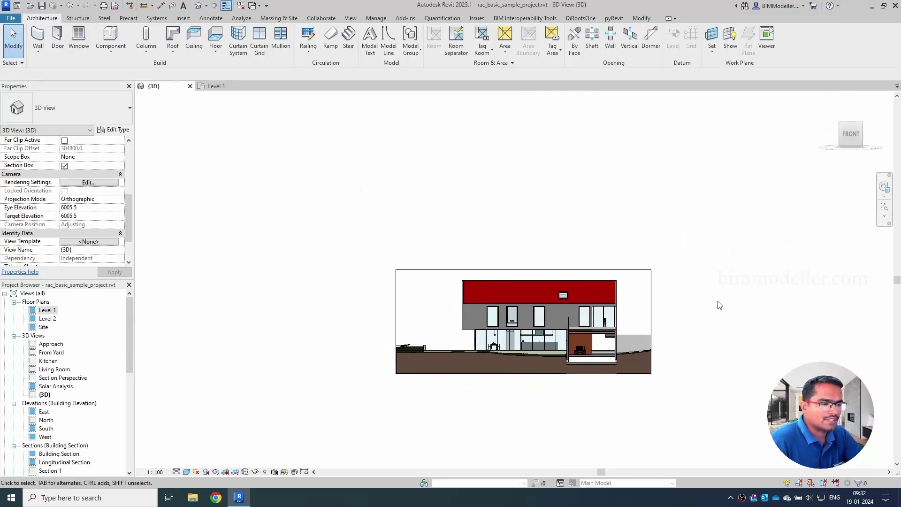
{"action": "middle_click_drag", "start_coordinate": [699, 262], "coordinate": [751, 329], "text": "shift"}
{"action": "left_click", "coordinate": [698, 255]}
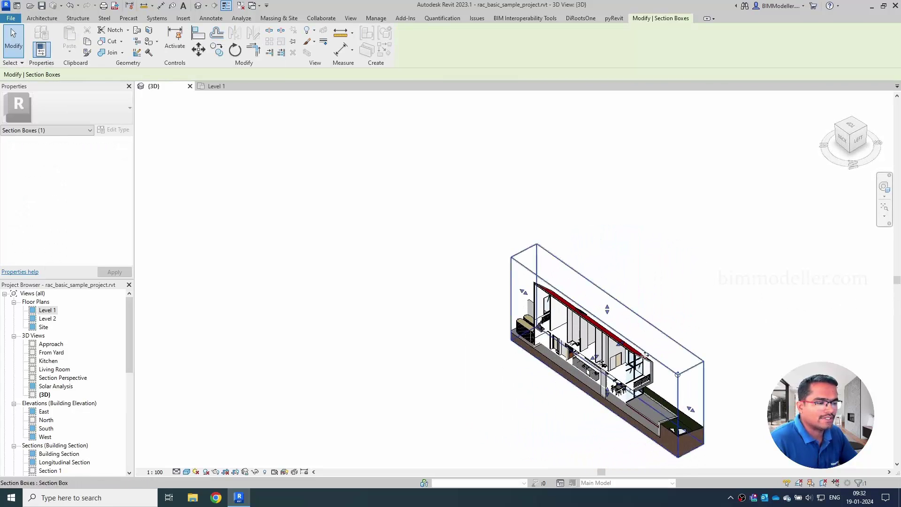
{"action": "scroll", "coordinate": [595, 366], "scroll_direction": "up", "scroll_amount": 2}
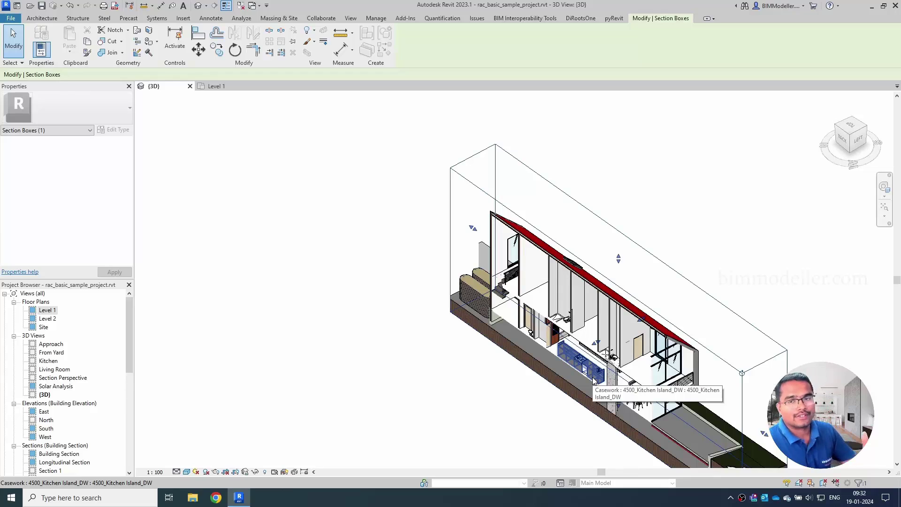